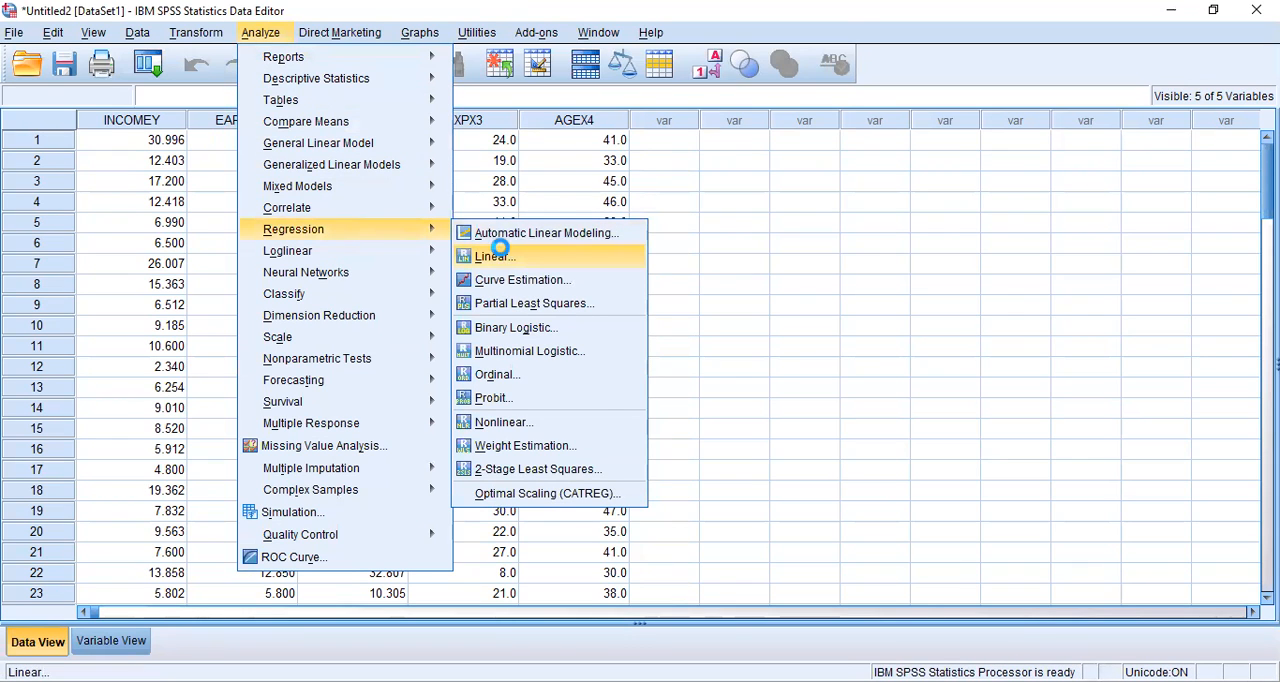
Set up a linear regression with INCOME (Y) as dependent and EARNS (X1), WEALTH (X2), EXP (X3) and AGE (X4) as independents
{"action": "left_click", "coordinate": [502, 256]}
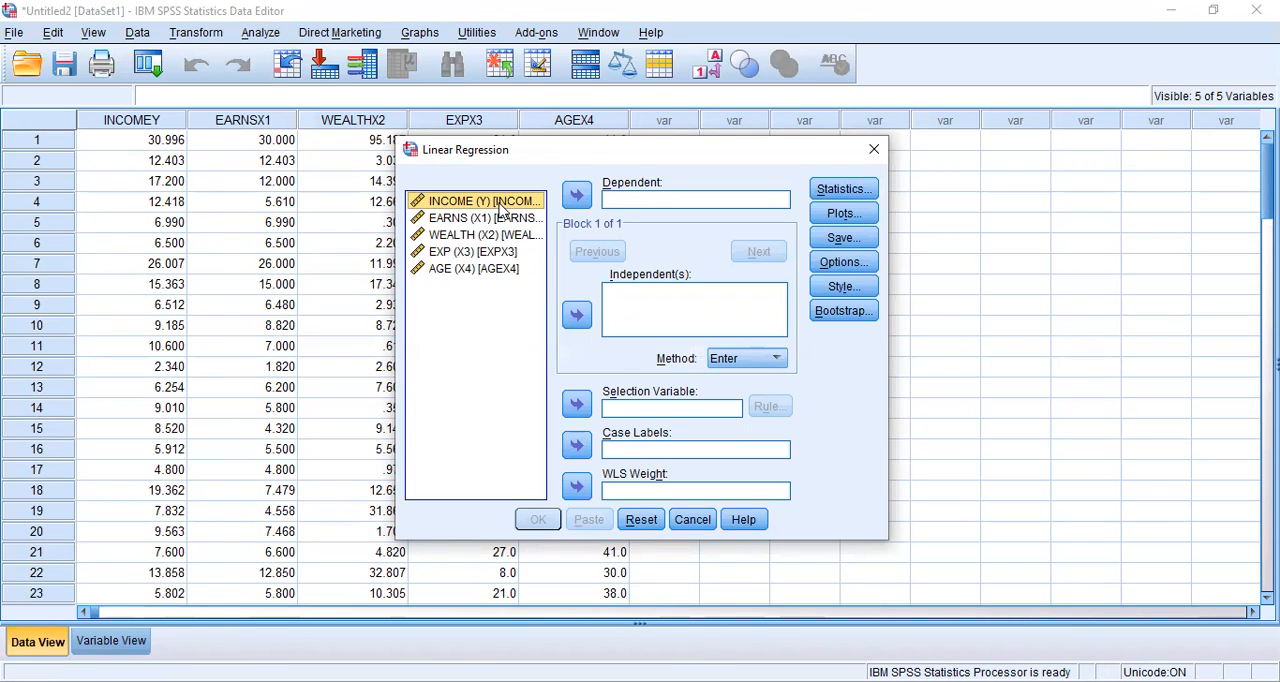
{"action": "left_click", "coordinate": [577, 195]}
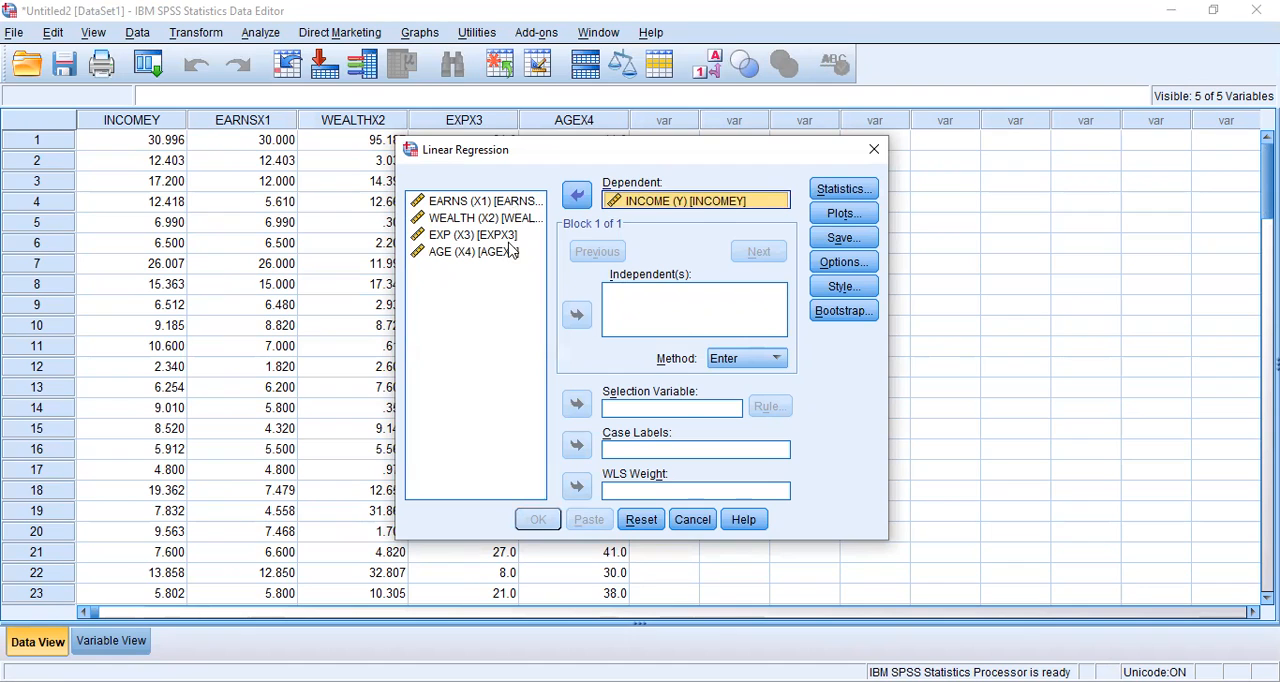
{"action": "left_click", "coordinate": [486, 205]}
{"action": "left_click", "coordinate": [575, 311]}
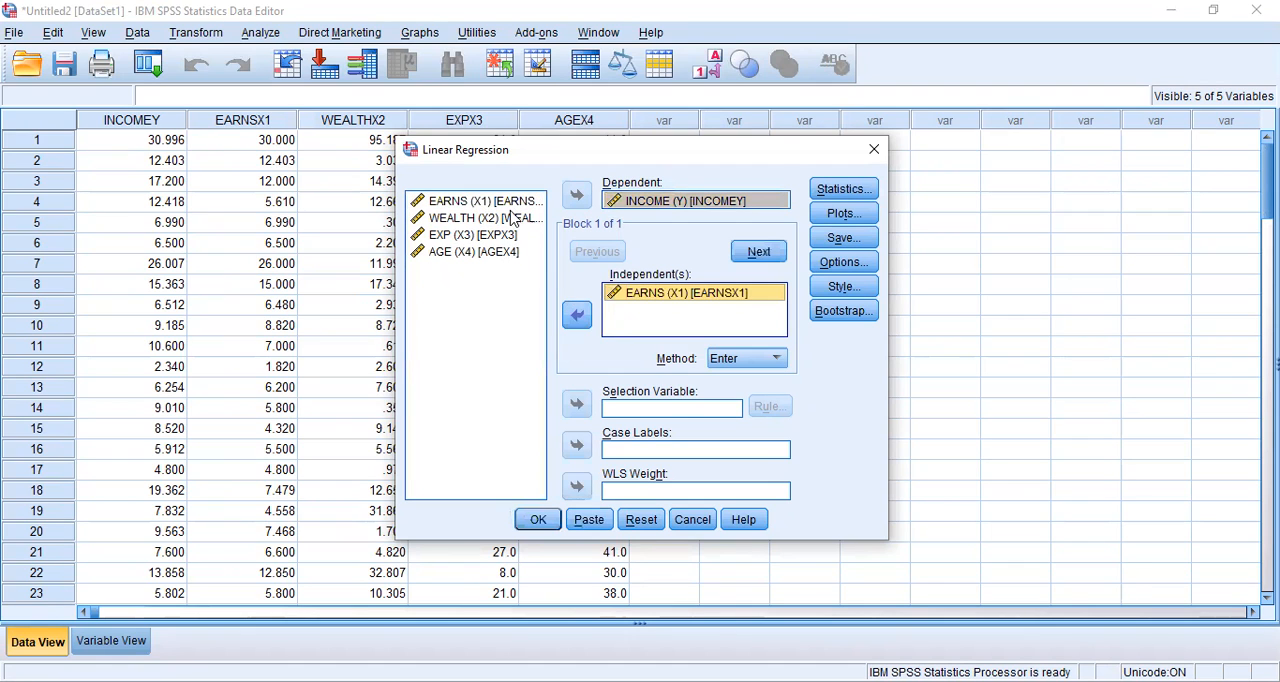
{"action": "left_click", "coordinate": [575, 311]}
{"action": "left_click", "coordinate": [473, 234]}
{"action": "left_click", "coordinate": [576, 313]}
{"action": "left_click", "coordinate": [498, 253]}
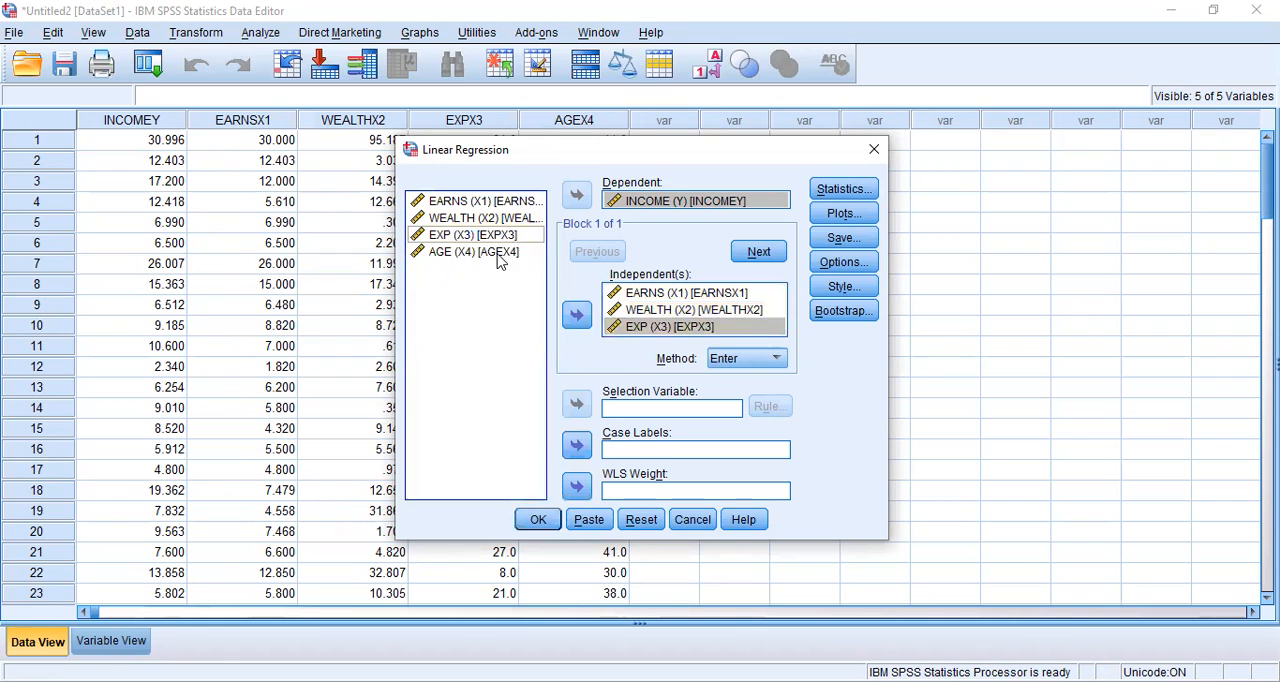
{"action": "left_click", "coordinate": [576, 317]}
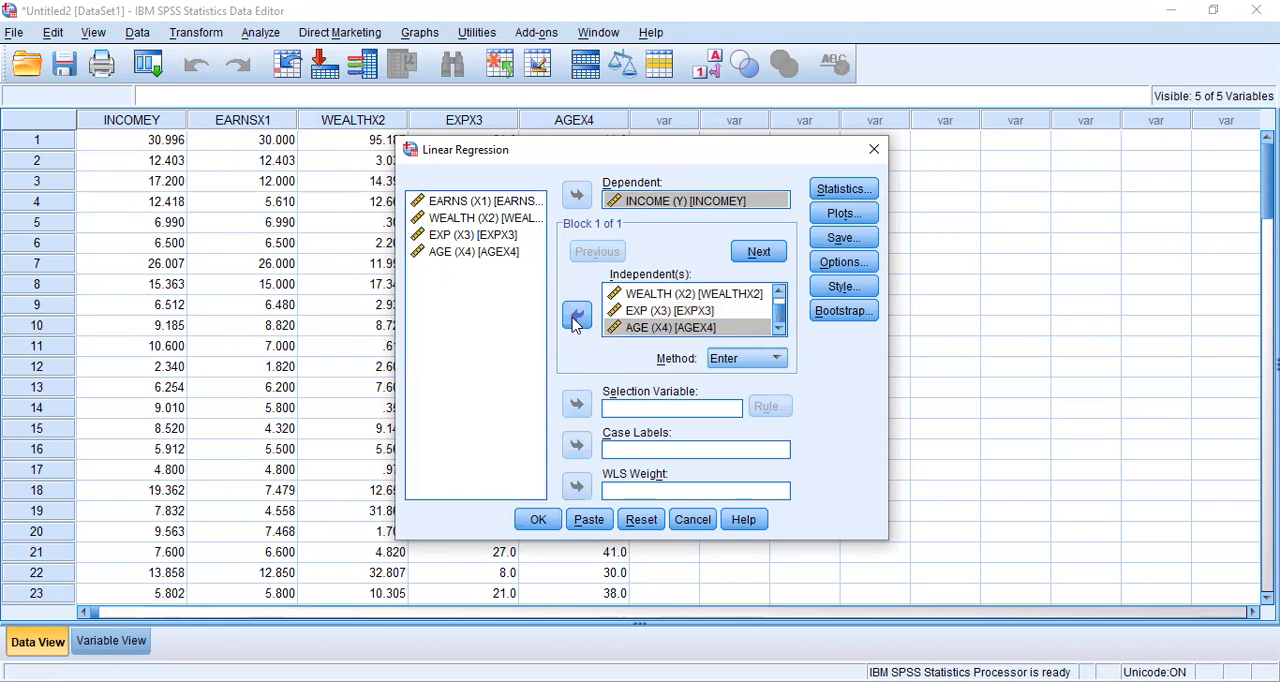
Add collinearity diagnostics to the regression statistics and run the analysis
{"action": "left_click", "coordinate": [845, 192]}
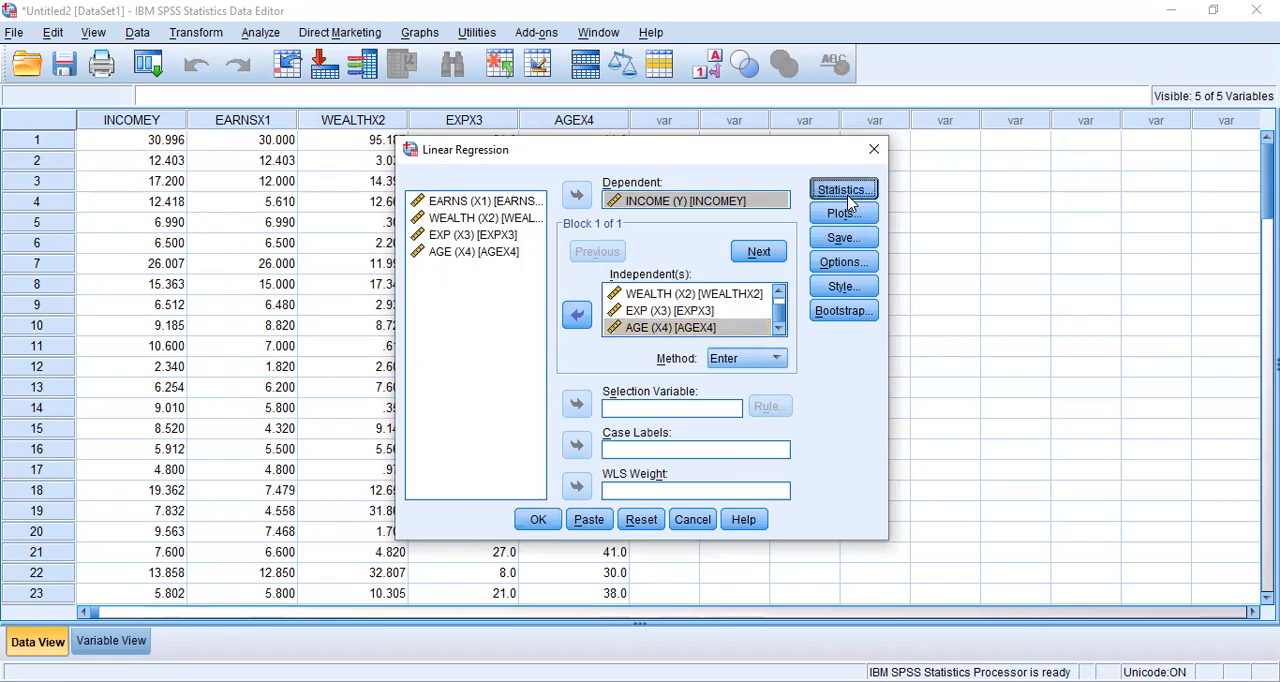
{"action": "left_click", "coordinate": [643, 318]}
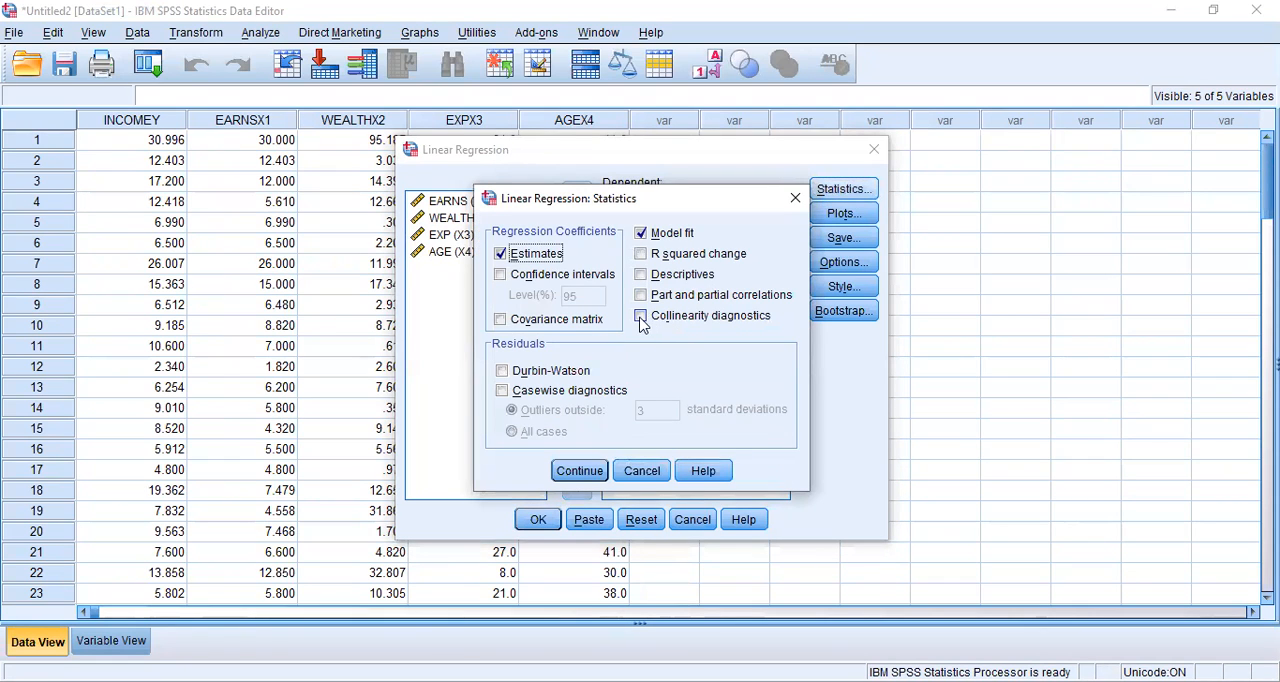
{"action": "left_click", "coordinate": [588, 478]}
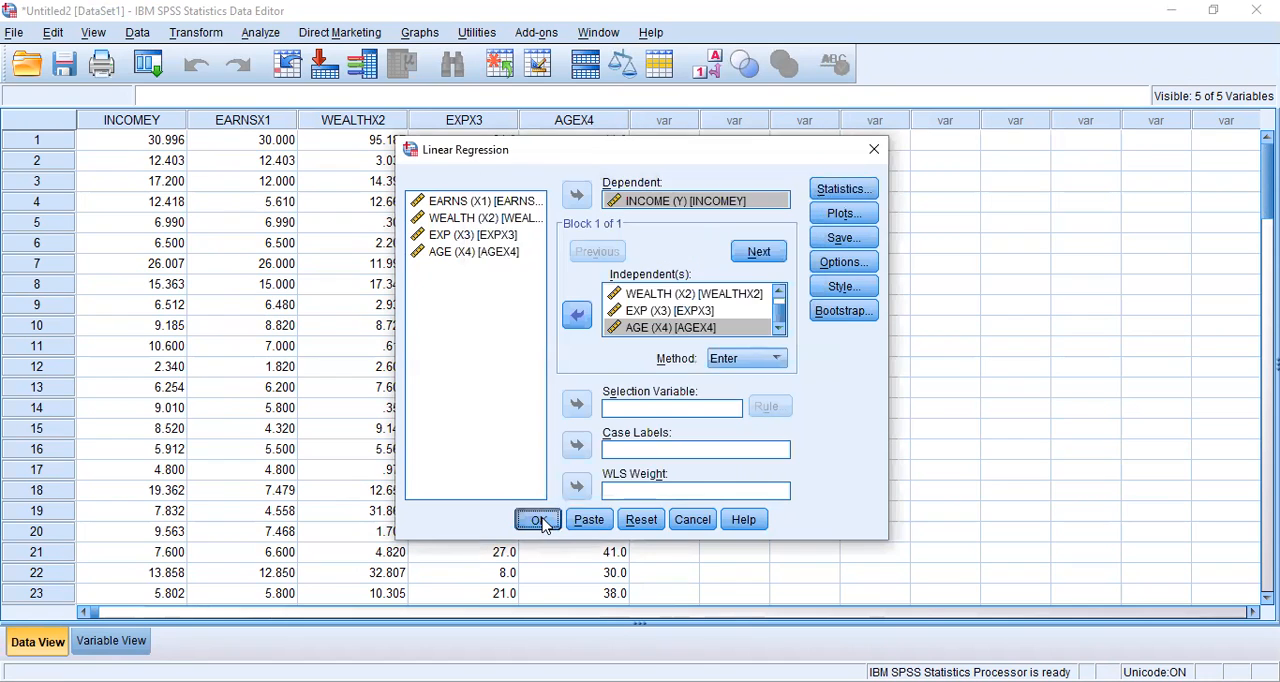
{"action": "left_click", "coordinate": [539, 520]}
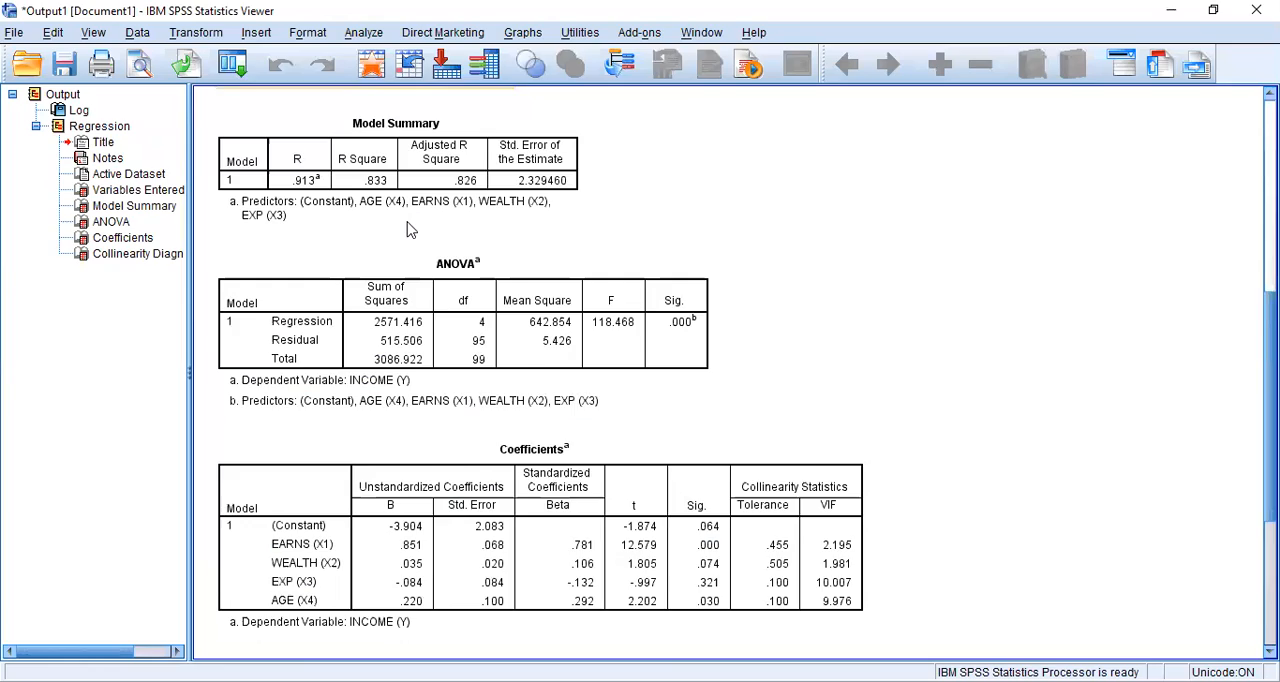
Examine the Tolerance and VIF values in the Coefficients table of the regression output
{"action": "scroll", "coordinate": [410, 226], "scroll_direction": "up", "scroll_amount": 3}
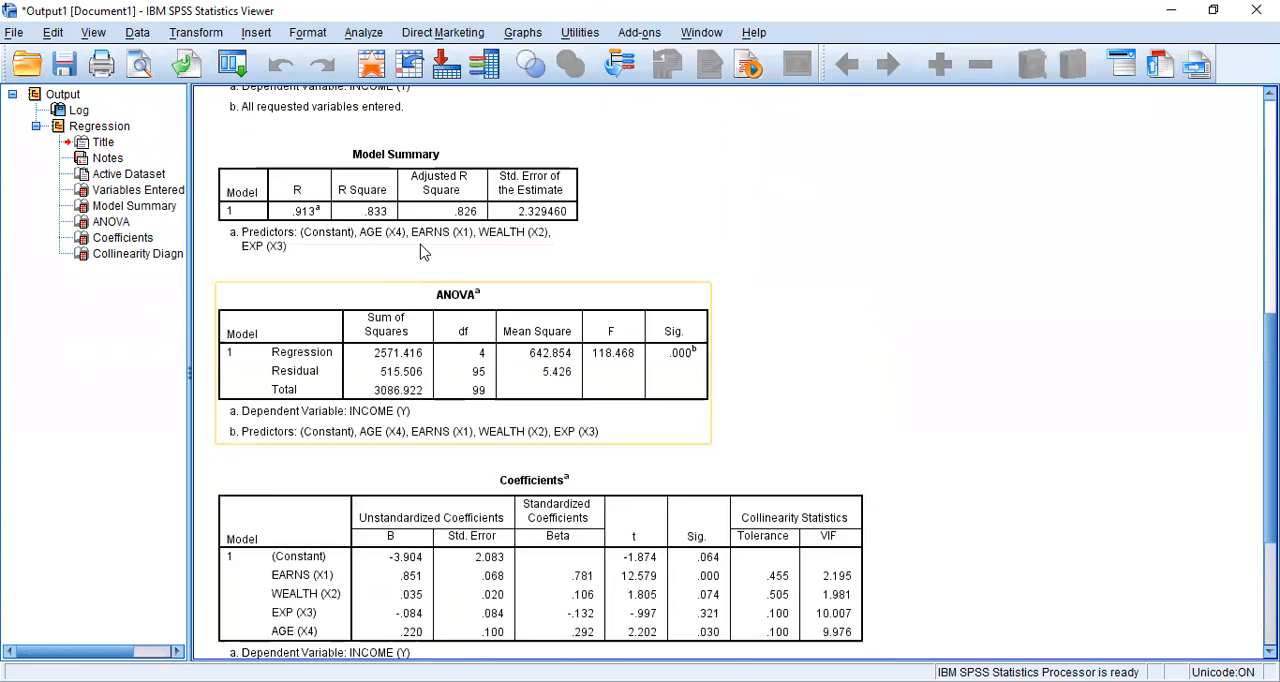
{"action": "scroll", "coordinate": [424, 248], "scroll_direction": "down", "scroll_amount": 3}
{"action": "left_click", "coordinate": [517, 328]}
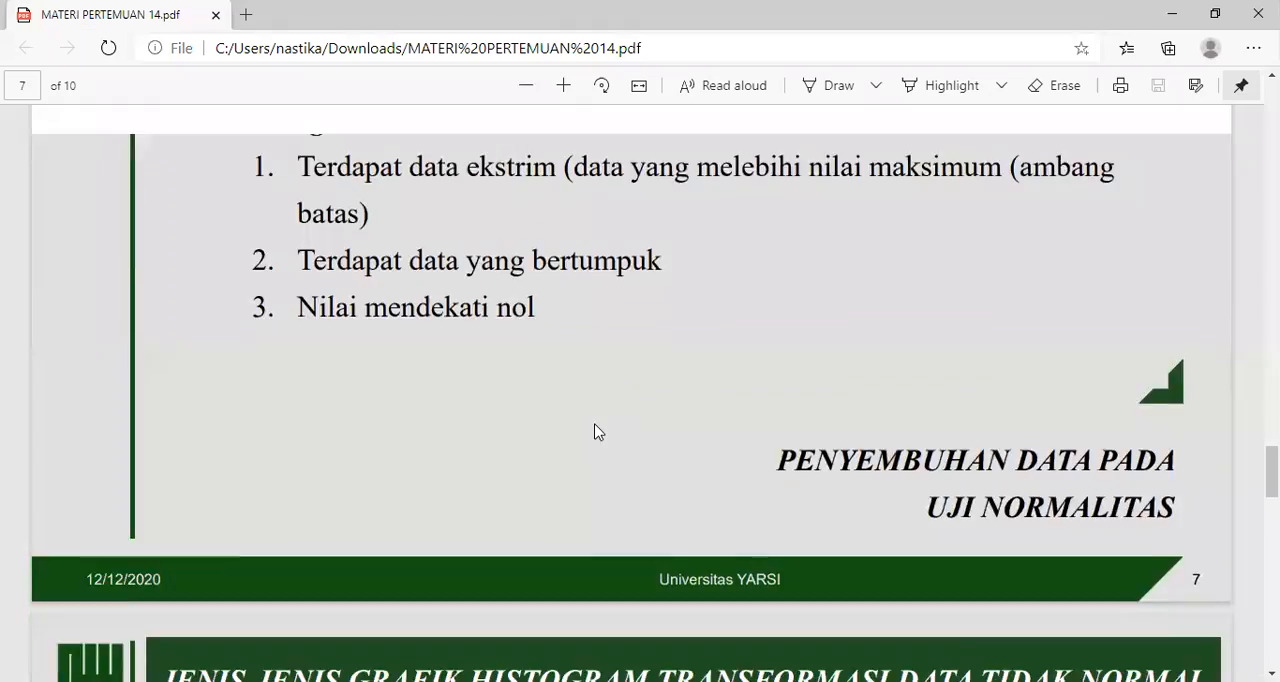
Switch to MATERI PERTEMUAN 14.pdf in the browser and review the slide on alternative solutions for multicollinearity, especially removing highly correlated variables
{"action": "scroll", "coordinate": [598, 432], "scroll_direction": "up", "scroll_amount": 17}
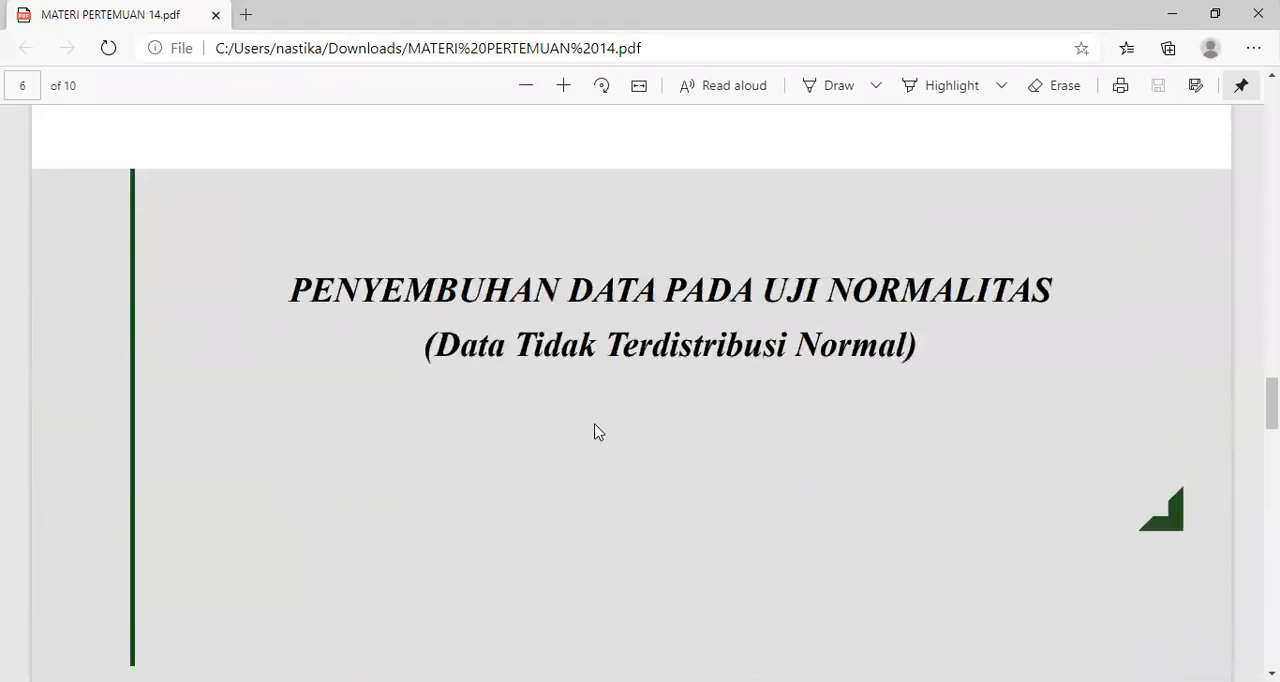
{"action": "scroll", "coordinate": [596, 432], "scroll_direction": "down", "scroll_amount": 1}
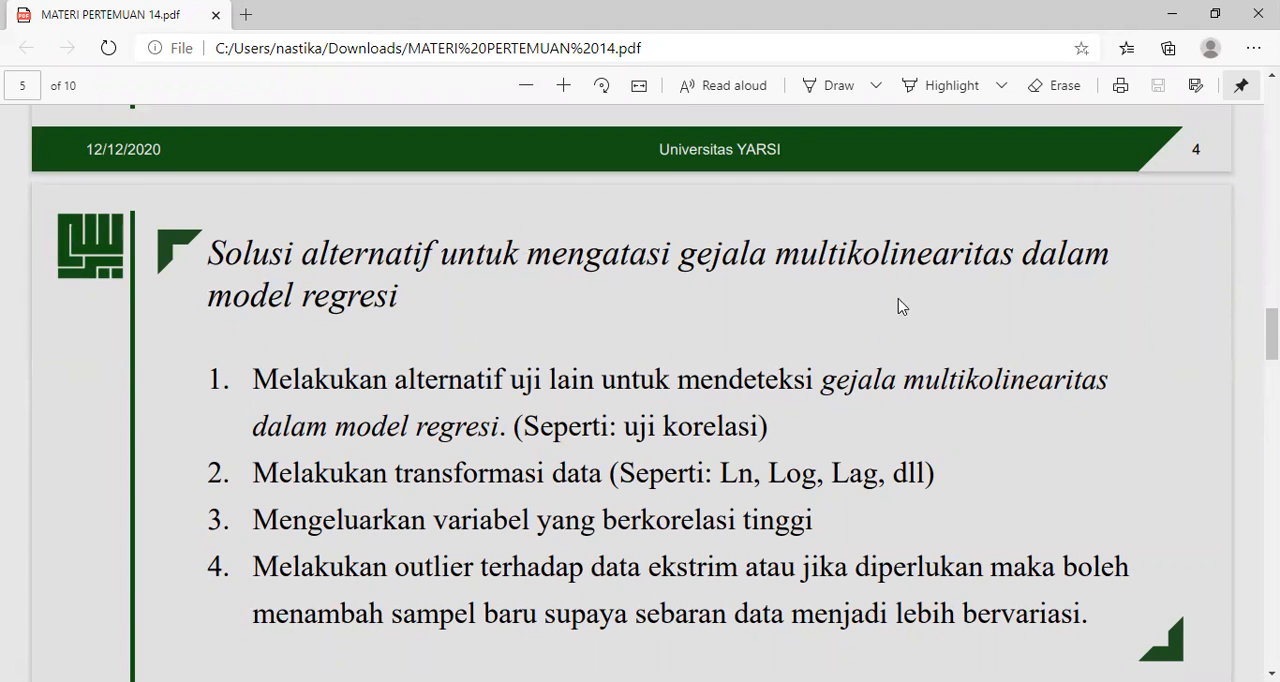
{"action": "left_click_drag", "start_coordinate": [207, 524], "coordinate": [832, 506]}
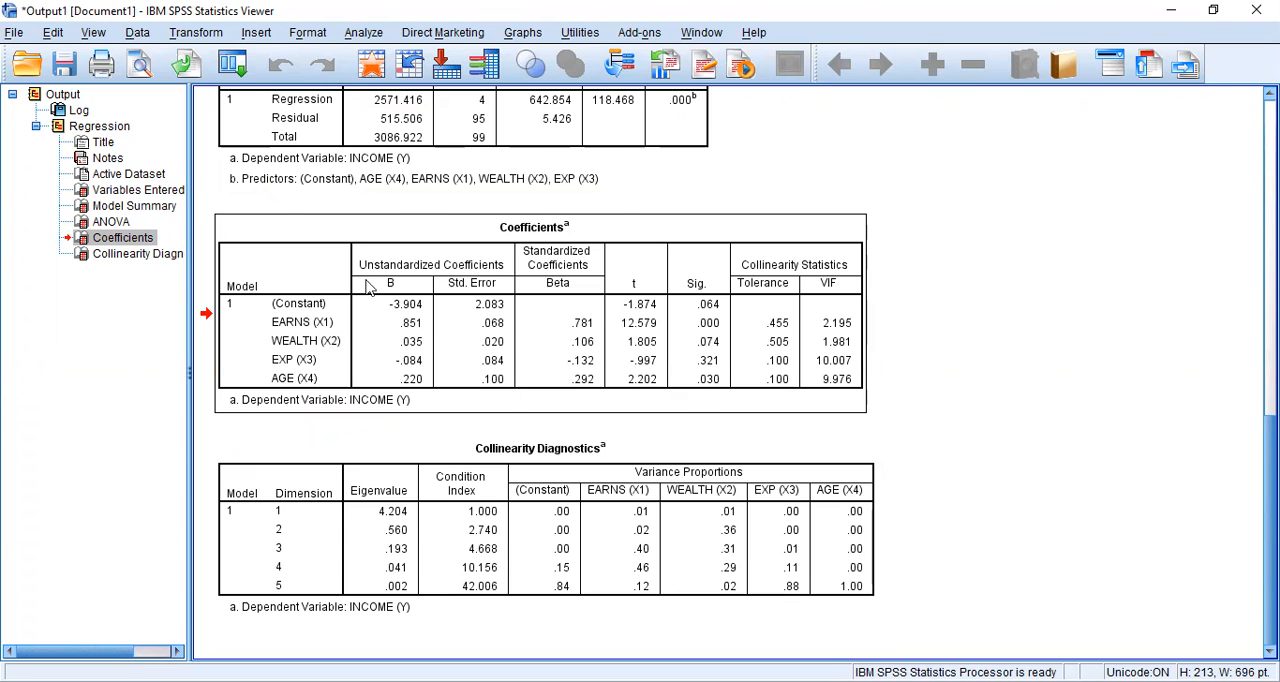
Return to the SPSS data editor and rerun the linear regression with EXP (X3) removed from the independents
{"action": "key", "text": "alt+Tab"}
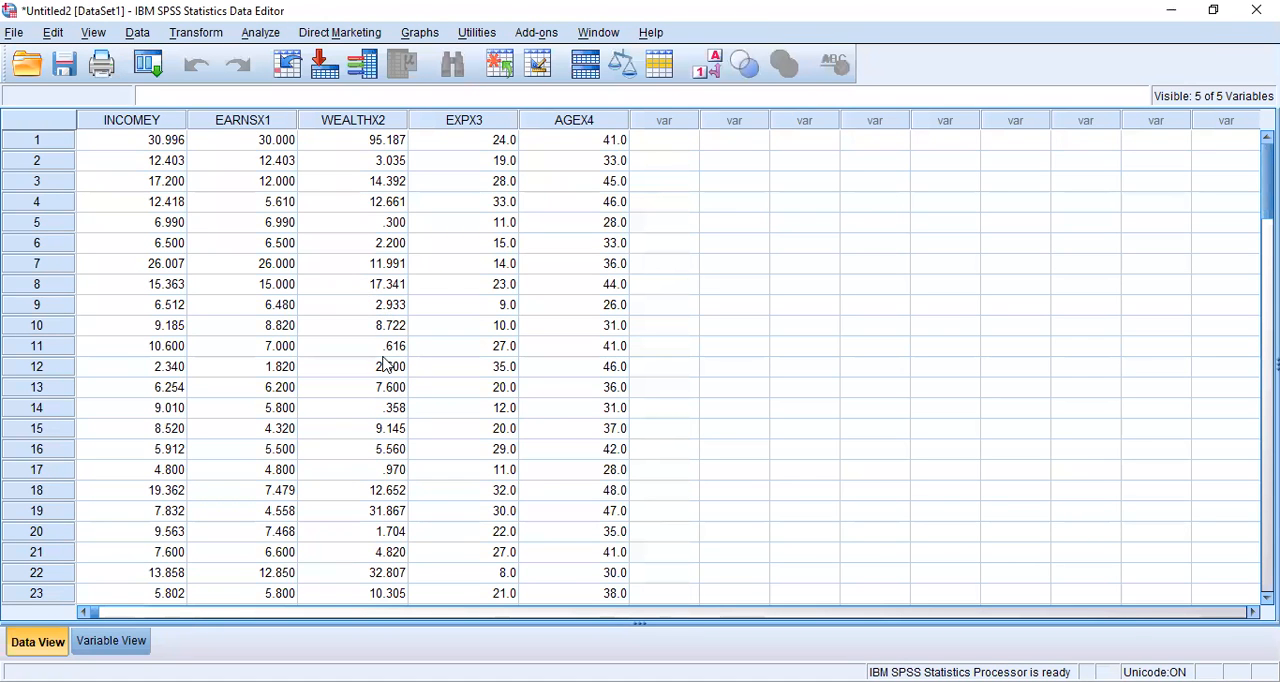
{"action": "left_click", "coordinate": [273, 34]}
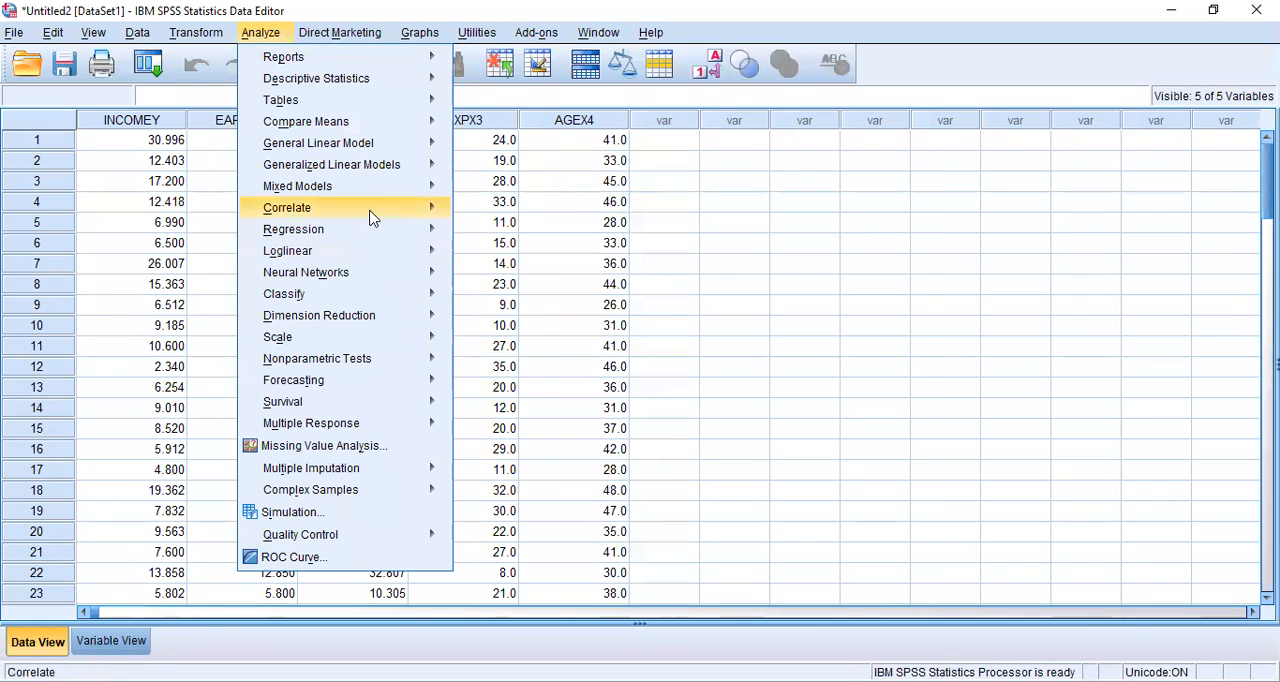
{"action": "mouse_move", "coordinate": [392, 232]}
{"action": "left_click", "coordinate": [494, 257]}
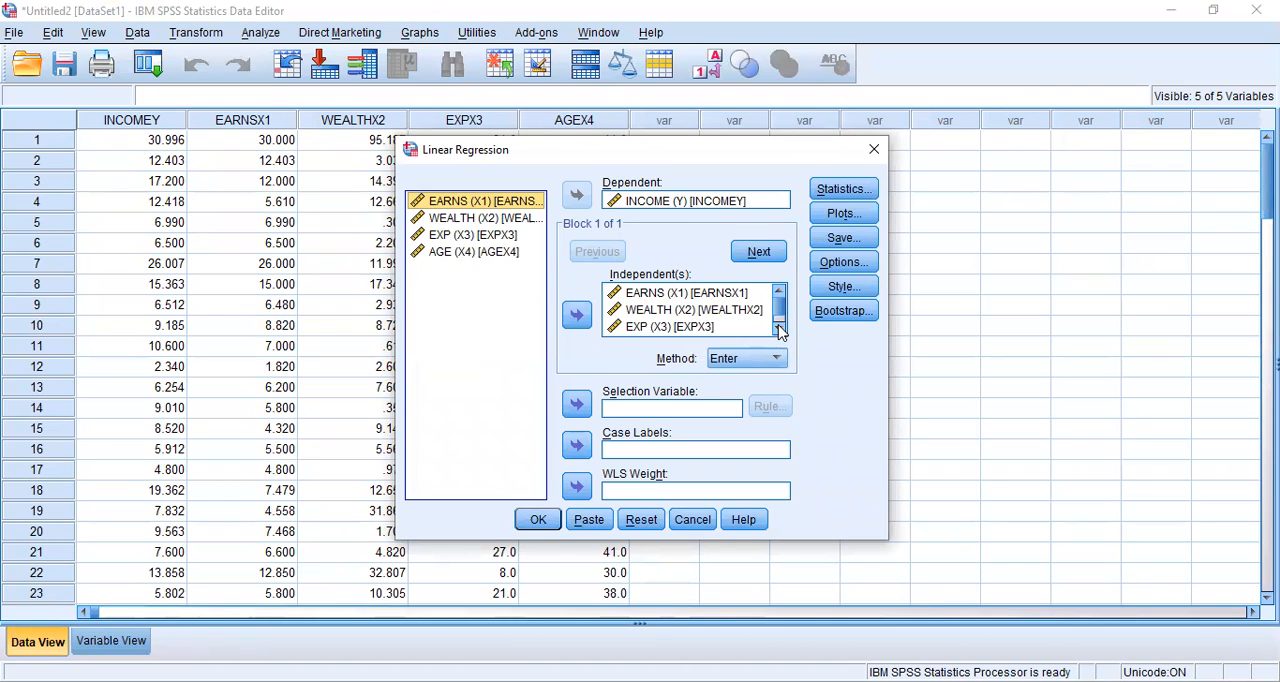
{"action": "left_click", "coordinate": [685, 328]}
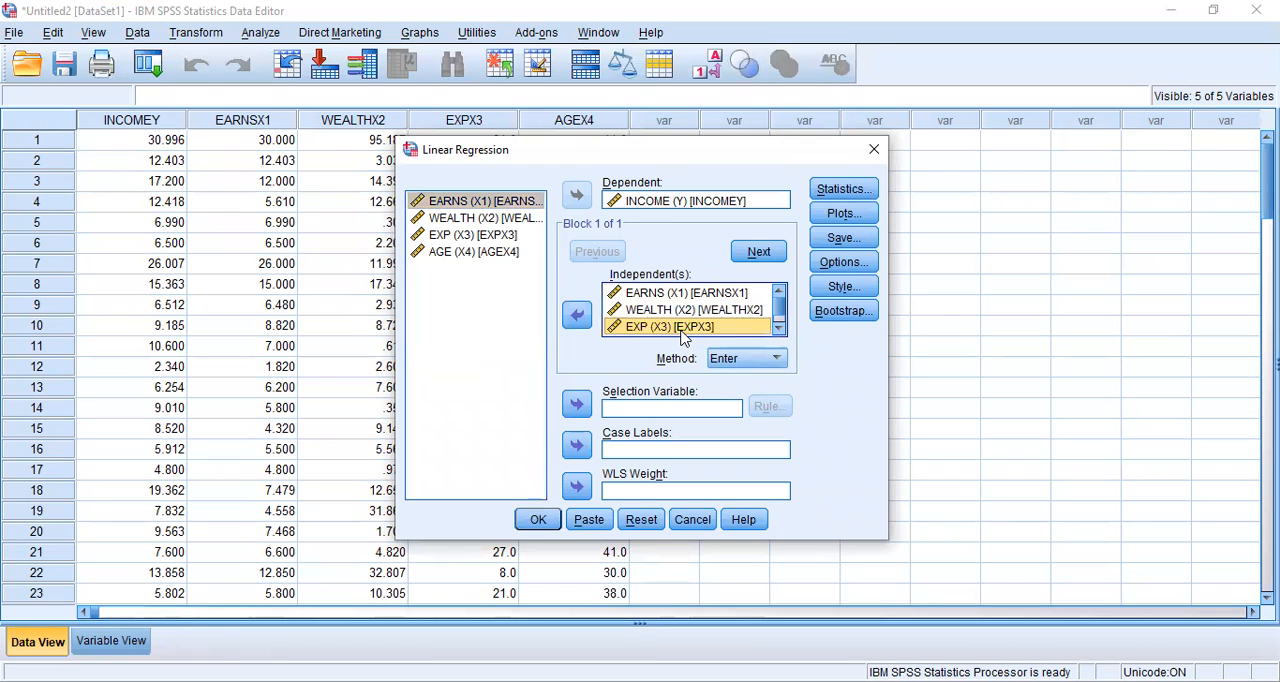
{"action": "left_click", "coordinate": [577, 317]}
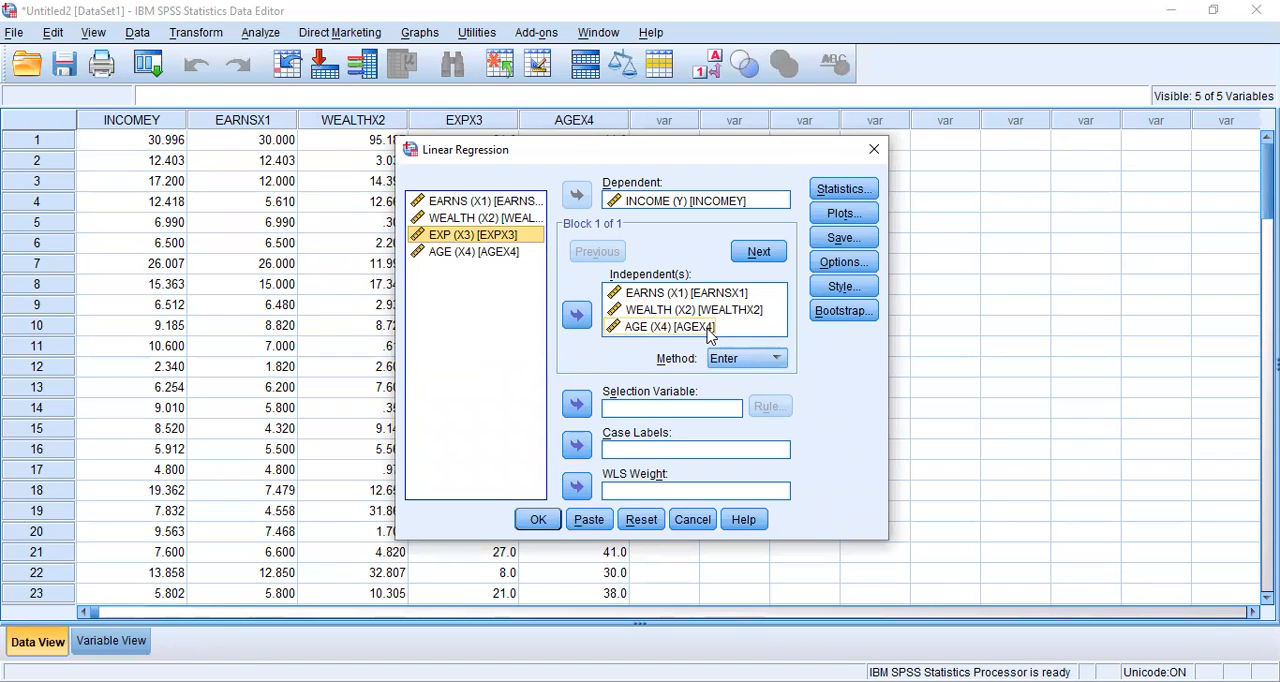
{"action": "left_click", "coordinate": [549, 526]}
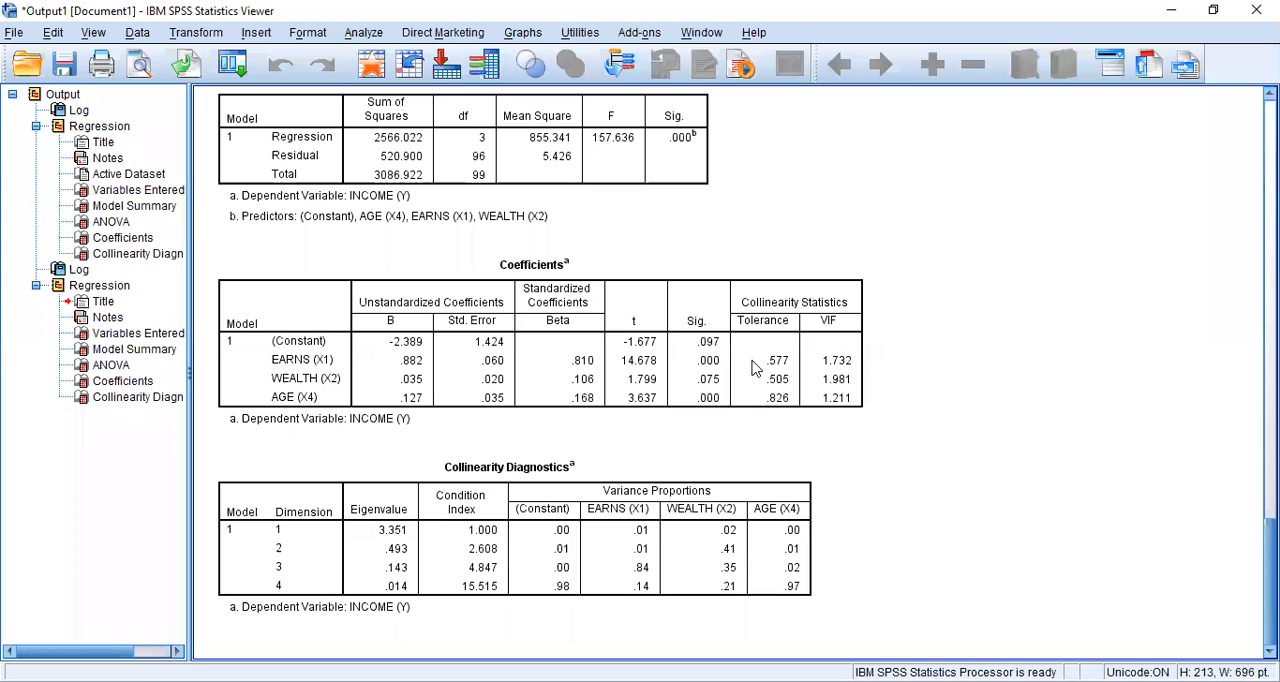
Examine the new regression's collinearity statistics in the Coefficients table, along with its Model Summary and ANOVA tables
{"action": "left_click", "coordinate": [740, 362]}
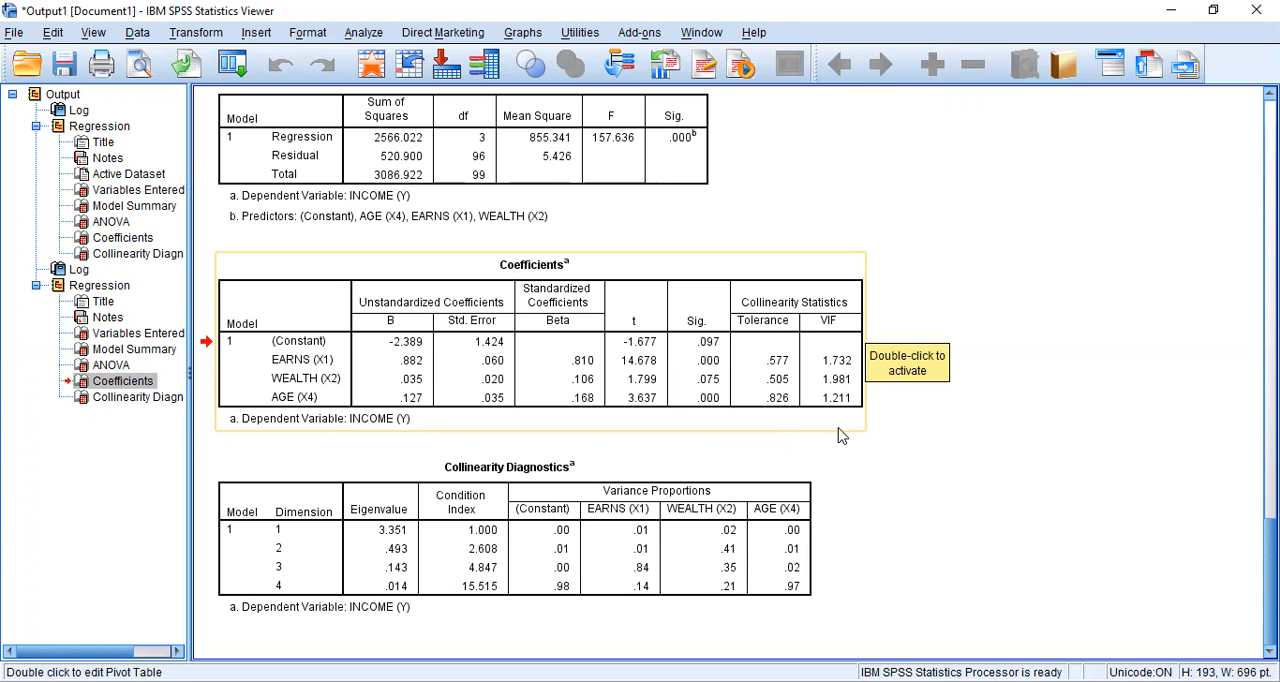
{"action": "scroll", "coordinate": [675, 422], "scroll_direction": "up", "scroll_amount": 10}
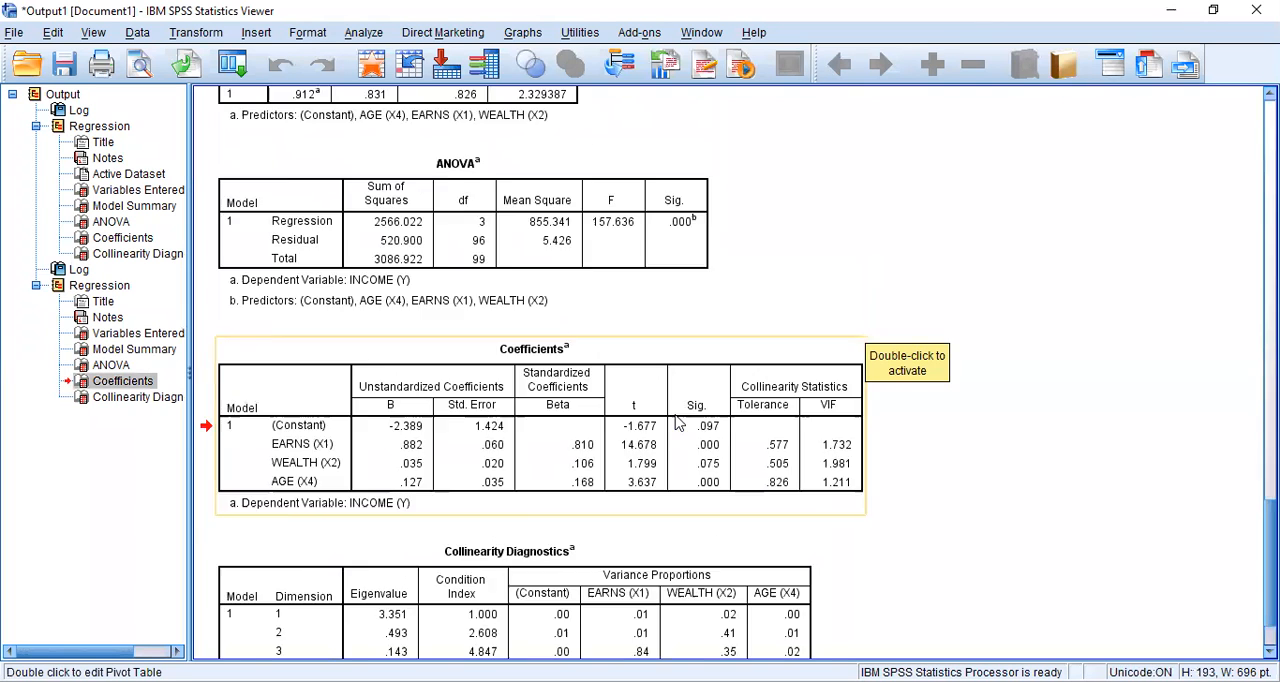
{"action": "scroll", "coordinate": [675, 422], "scroll_direction": "up", "scroll_amount": 10}
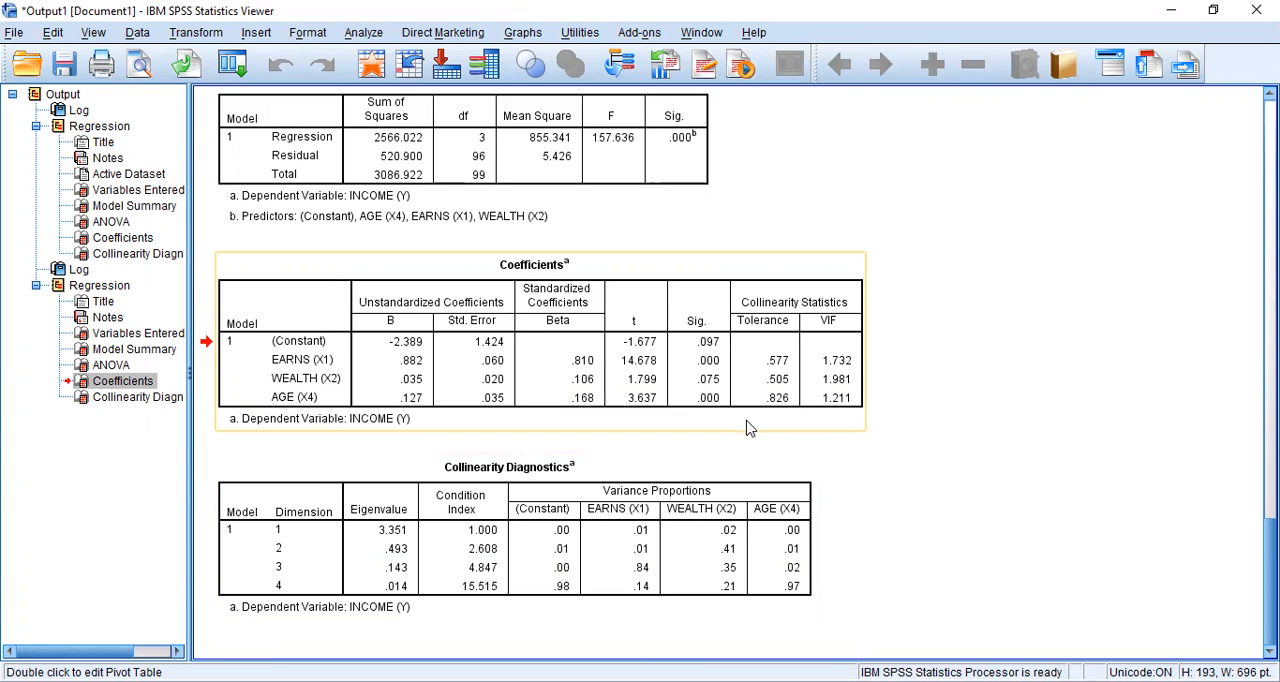
{"action": "scroll", "coordinate": [748, 428], "scroll_direction": "up", "scroll_amount": 5}
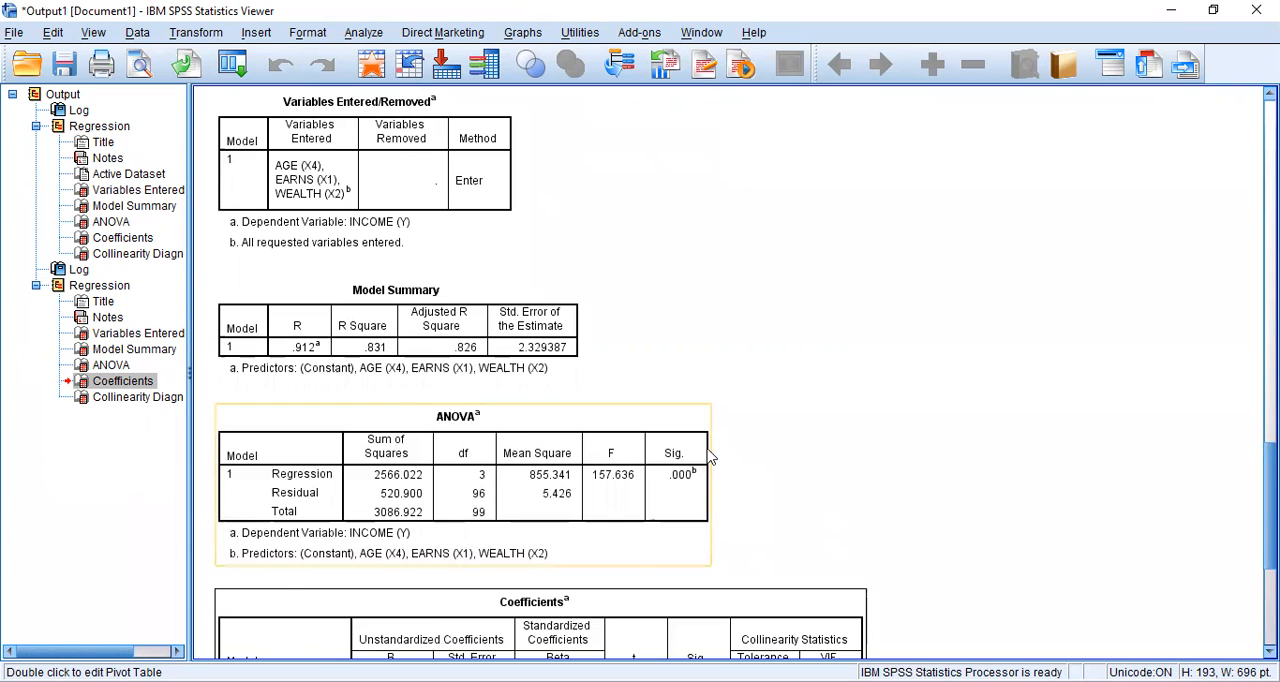
{"action": "scroll", "coordinate": [709, 456], "scroll_direction": "down", "scroll_amount": 5}
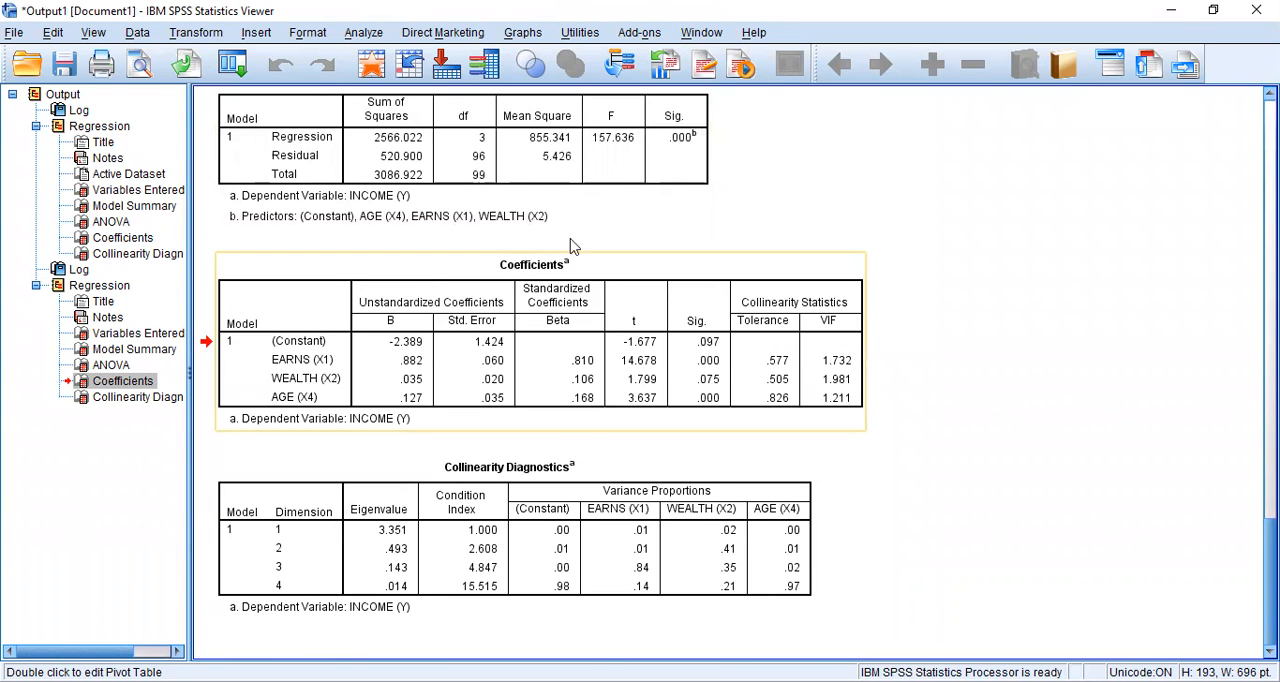